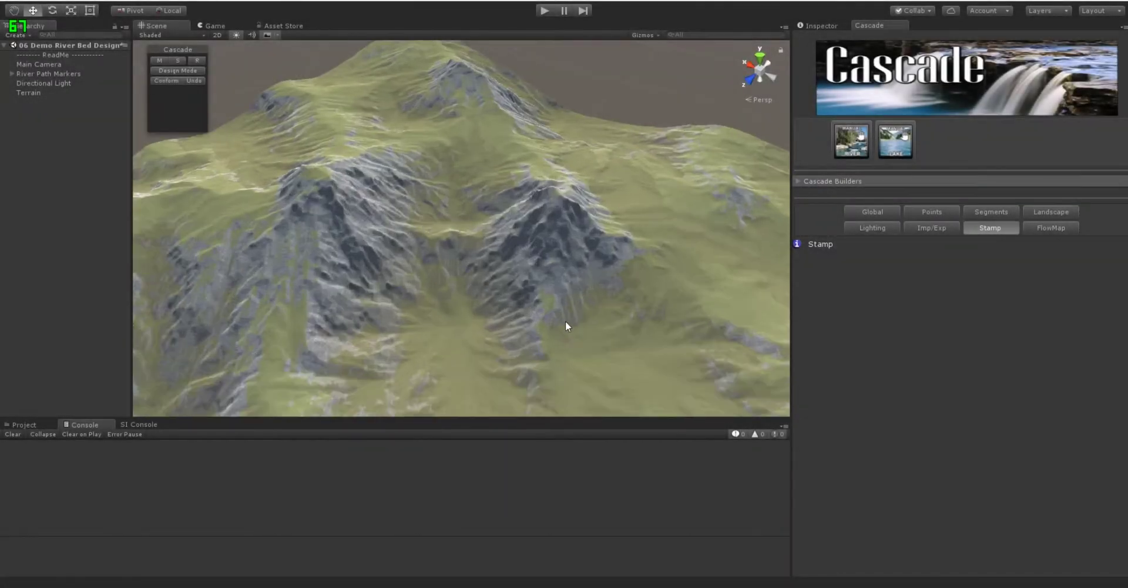
- Examine the mountain terrain's peaks, slopes and valley from several angles to find a route for a river
middle_click_drag(529, 400, 594, 369)
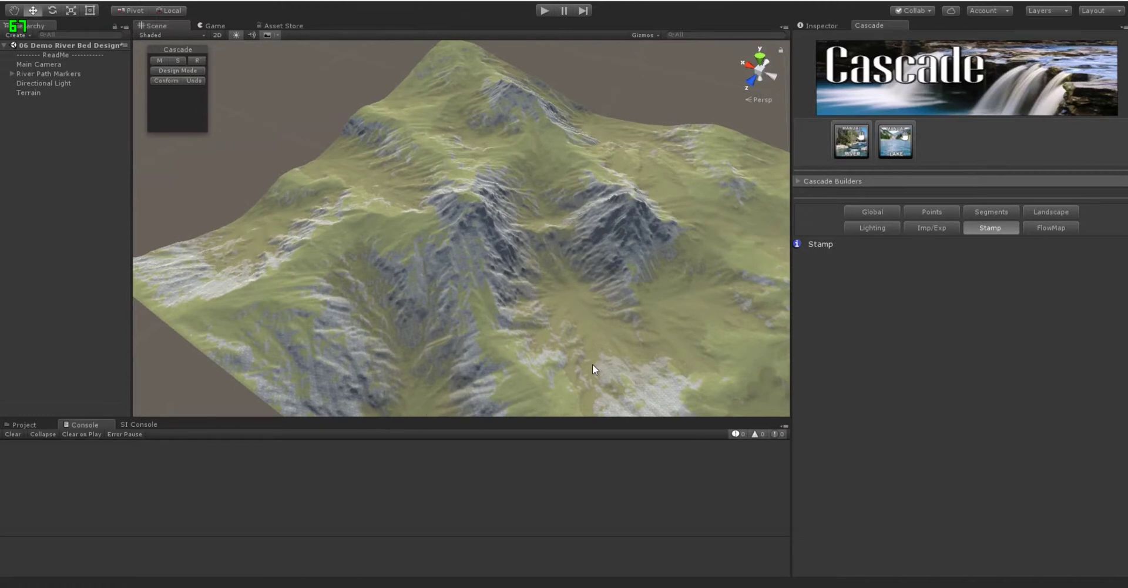
left_click_drag(581, 342, 603, 270, "alt")
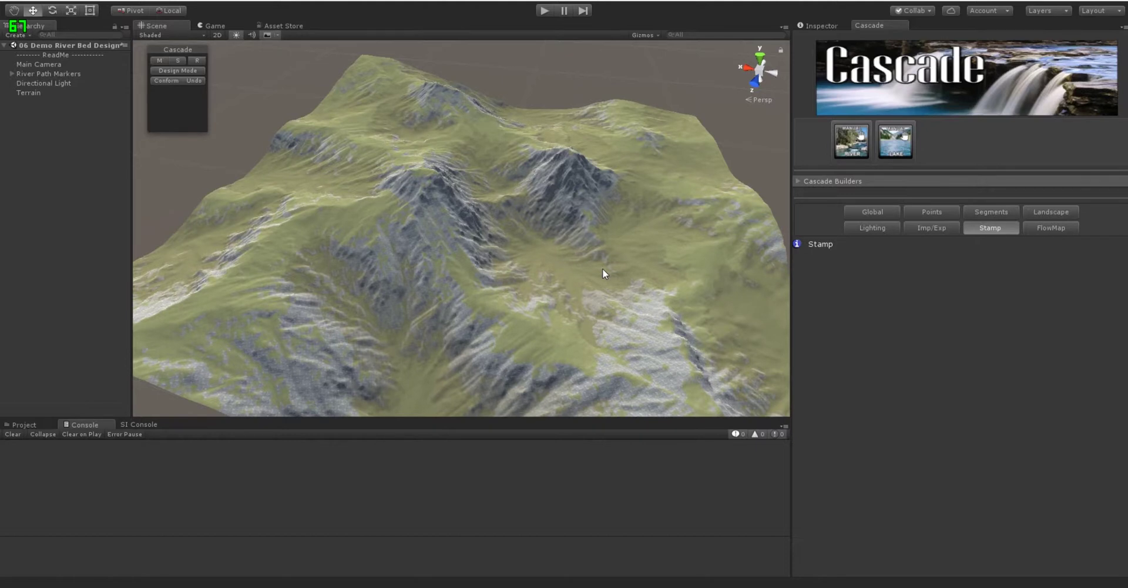
mouse_move(545, 239)
left_mouse_down("alt")
mouse_move(534, 224)
mouse_move(569, 245)
mouse_move(527, 245)
left_mouse_up("alt")
scroll(568, 242, "up", 3)
middle_click_drag(479, 230, 464, 226)
left_click_drag(464, 226, 461, 252, "alt")
scroll(465, 285, "up", 3)
middle_click_drag(461, 252, 515, 238)
scroll(516, 238, "up", 3)
mouse_move(495, 280)
left_mouse_down("alt")
mouse_move(511, 292)
mouse_move(494, 262)
mouse_move(511, 272)
mouse_move(408, 322)
mouse_move(394, 315)
mouse_move(512, 297)
mouse_move(463, 270)
mouse_move(457, 290)
mouse_move(499, 270)
mouse_move(461, 272)
mouse_move(503, 270)
mouse_move(507, 280)
left_mouse_up("alt")
- Review the Terrain object's settings, including its pixel error, dimensions and heightmap resolution
left_click(30, 94)
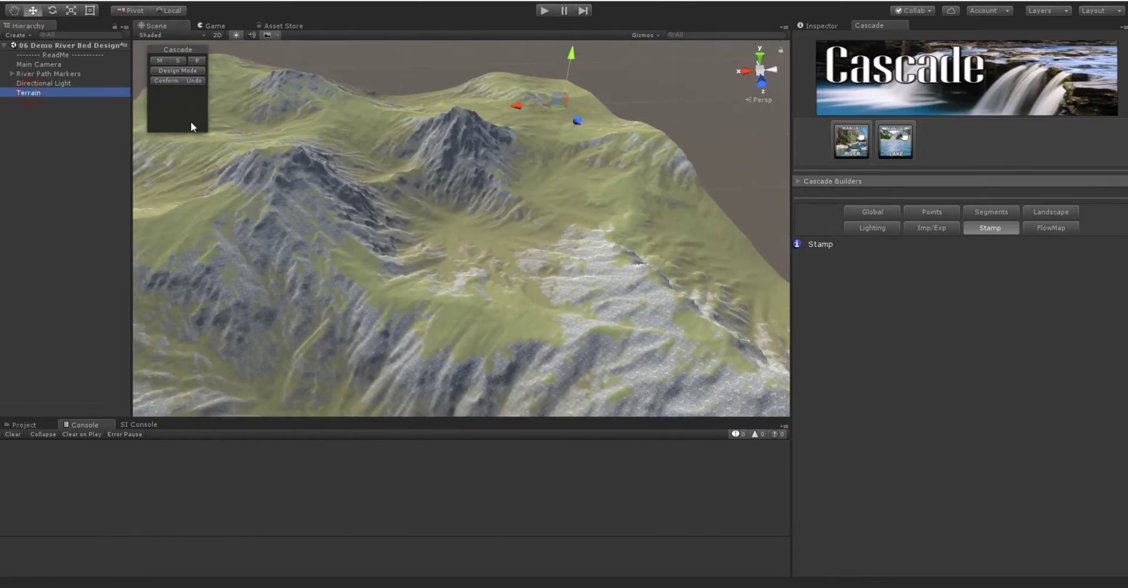
left_click(818, 25)
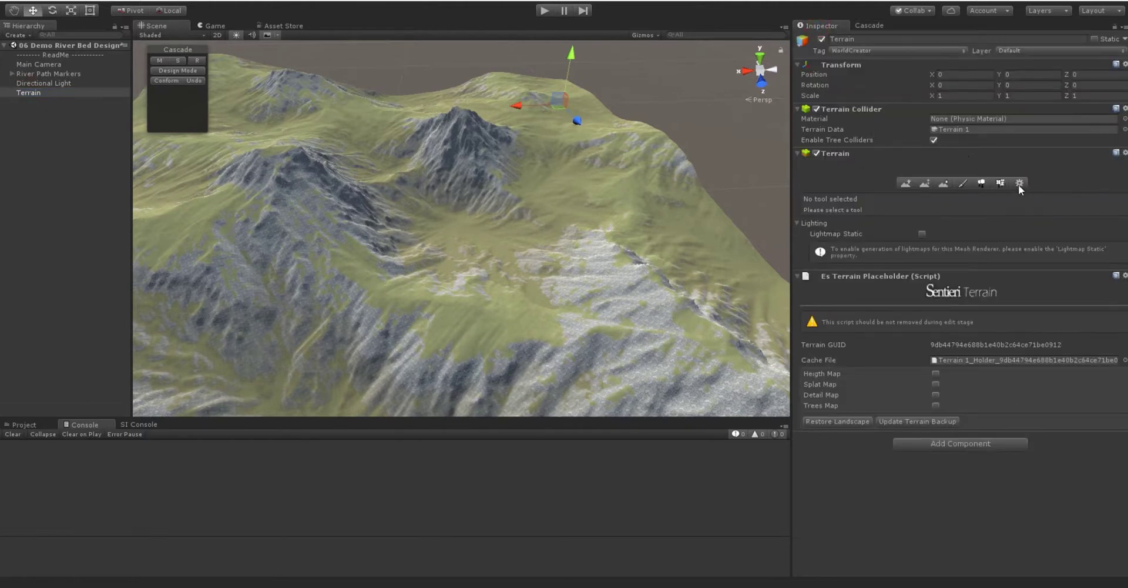
left_click(1018, 185)
scroll(967, 414, "down", 3)
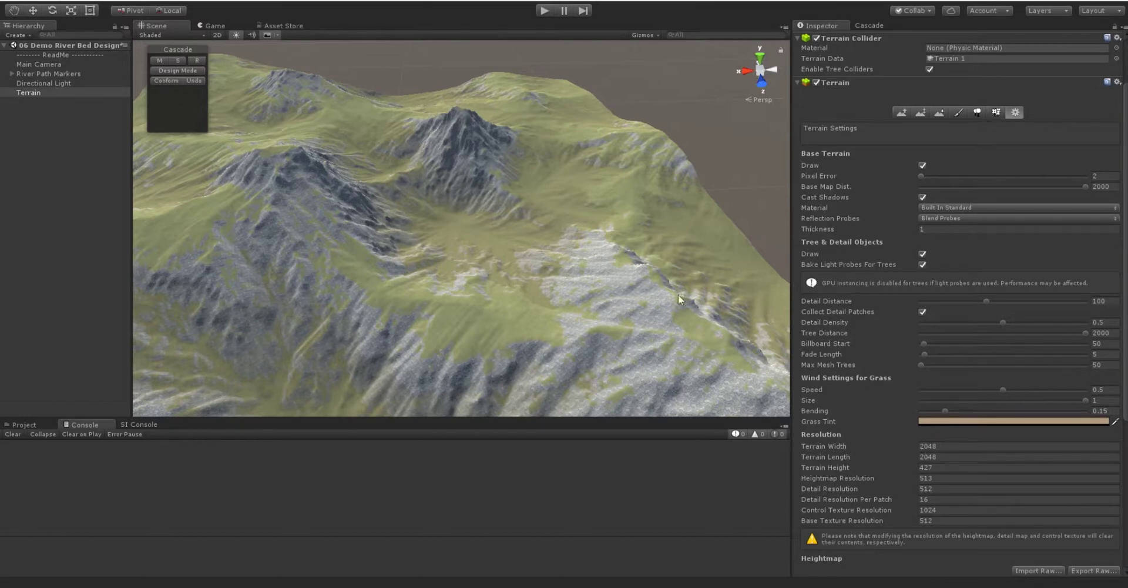
middle_click_drag(592, 292, 587, 310)
left_click_drag(668, 266, 587, 271, "alt")
- Create a new Cascade river builder in the scene
left_click(47, 74)
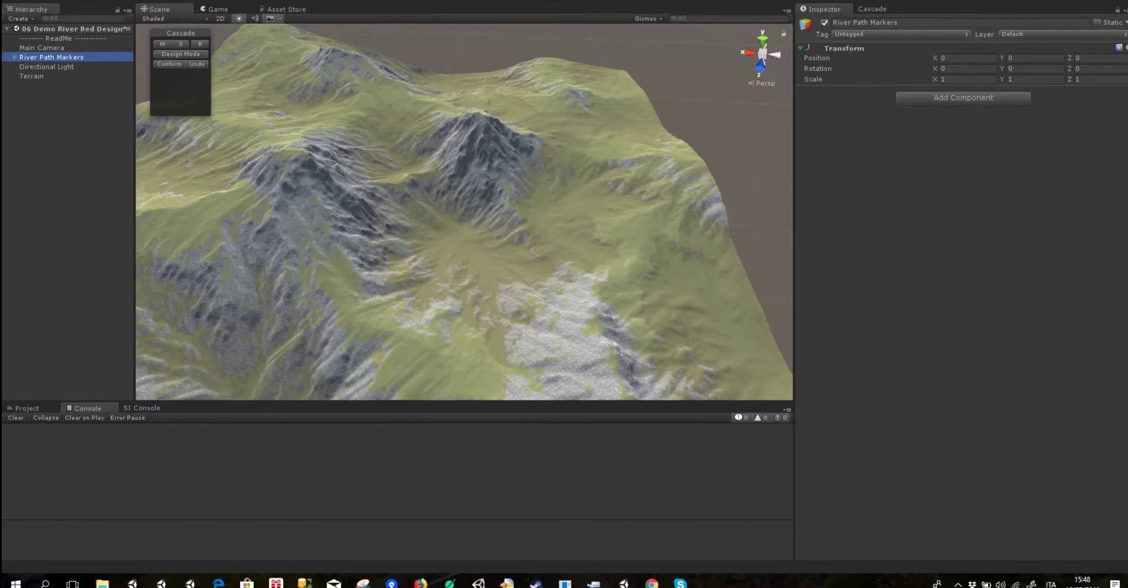
mouse_move(243, 22)
left_click(867, 9)
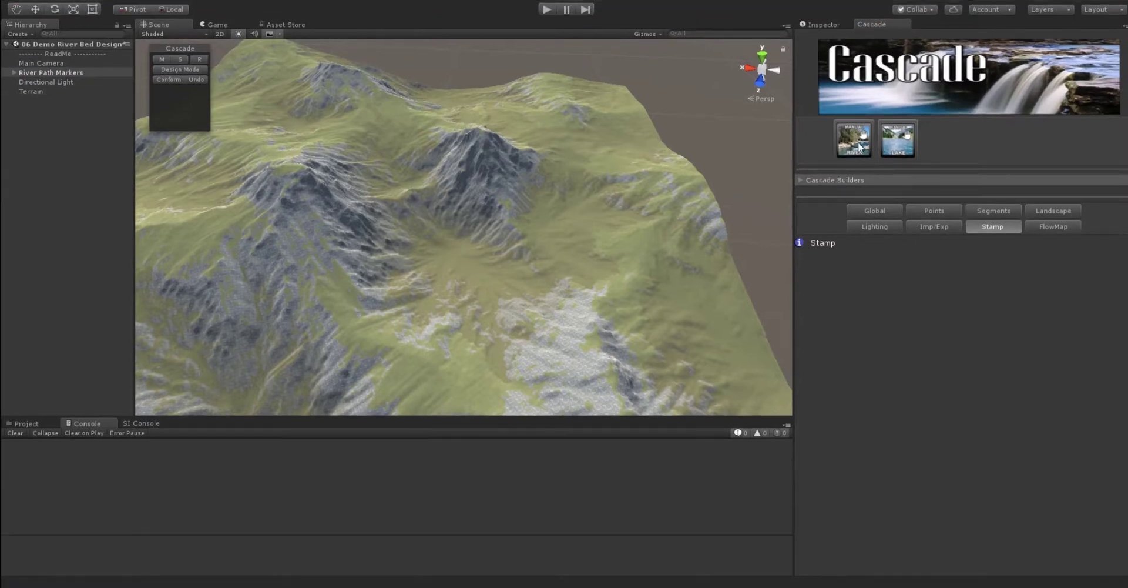
left_click(861, 147)
left_click(855, 141)
middle_click_drag(489, 214, 502, 197)
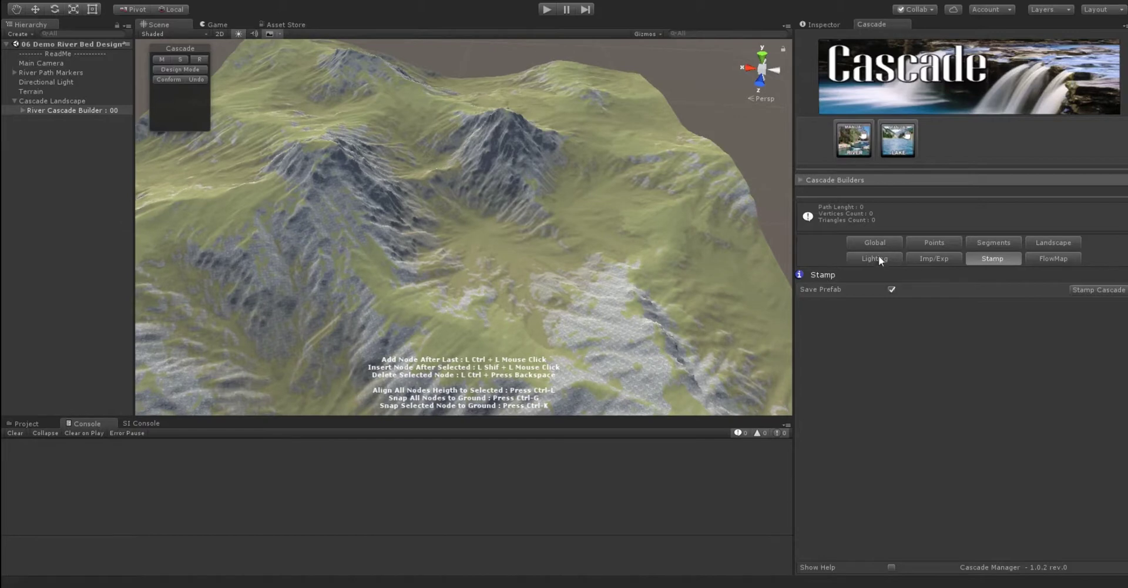
- Place nine river path nodes from the high grassy ridge down past the first rocky peak into the valley, about 790 m long
left_click_drag(551, 276, 457, 290, "alt")
middle_click_drag(457, 289, 466, 295)
scroll(466, 295, "down", 3)
mouse_move(526, 290)
left_mouse_down("alt")
mouse_move(539, 288)
mouse_move(471, 306)
mouse_move(449, 292)
mouse_move(398, 315)
mouse_move(535, 252)
mouse_move(448, 292)
mouse_move(436, 244)
mouse_move(390, 302)
mouse_move(385, 260)
mouse_move(319, 269)
mouse_move(315, 284)
mouse_move(346, 227)
mouse_move(369, 240)
mouse_move(360, 252)
left_mouse_up("alt")
left_click(353, 218, "ctrl")
left_click(421, 208, "ctrl")
left_click(451, 225, "ctrl")
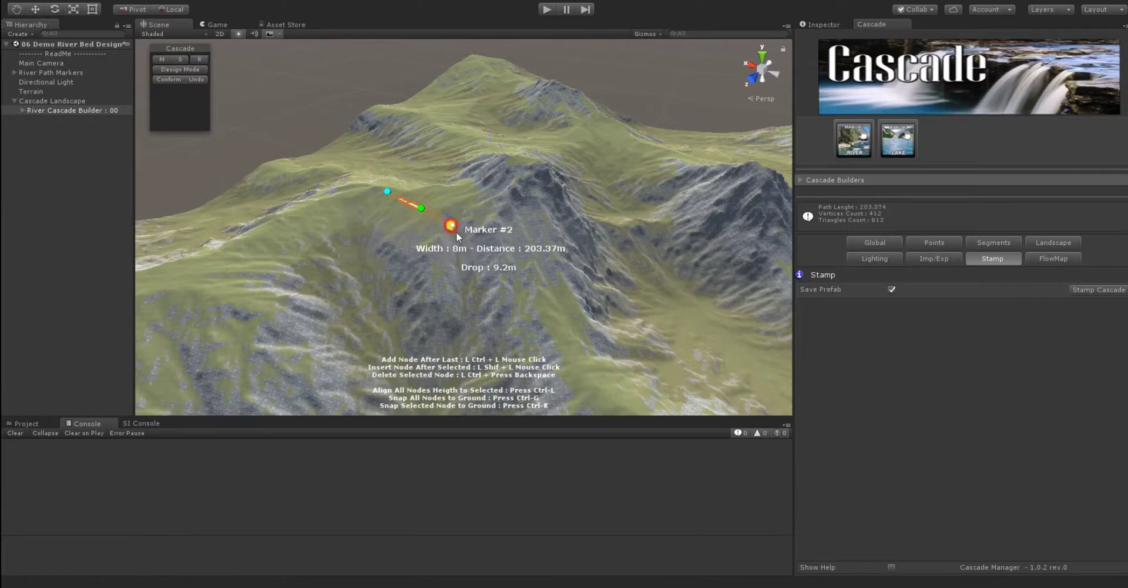
left_click(508, 257, "ctrl")
left_click(533, 270, "ctrl")
left_click(558, 272, "ctrl")
left_click(585, 264, "ctrl")
middle_click_drag(585, 263, 512, 223)
left_click(554, 239, "ctrl")
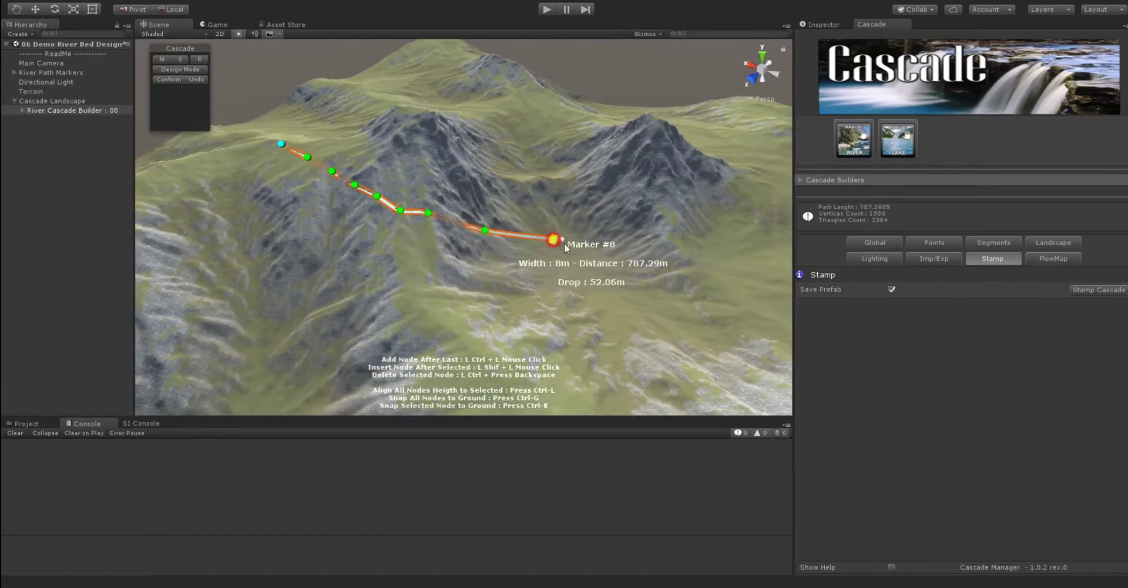
- Extend the river path across the valley and past the second peak with six more nodes, to about 1,730 m
left_click(629, 247, "ctrl")
left_click(685, 248, "ctrl")
left_click(740, 247, "ctrl")
mouse_move(641, 236)
middle_mouse_down()
mouse_move(591, 202)
mouse_move(602, 246)
mouse_move(585, 251)
middle_mouse_up()
left_click(683, 247, "ctrl")
middle_click_drag(706, 265, 639, 251)
left_click(586, 209, "ctrl")
left_click(624, 171, "ctrl")
- Inspect the river path and check the drop at node 8, just before the red nodes
left_click_drag(650, 146, 669, 145, "alt")
scroll(595, 229, "down", 3)
left_click_drag(595, 229, 542, 275, "alt")
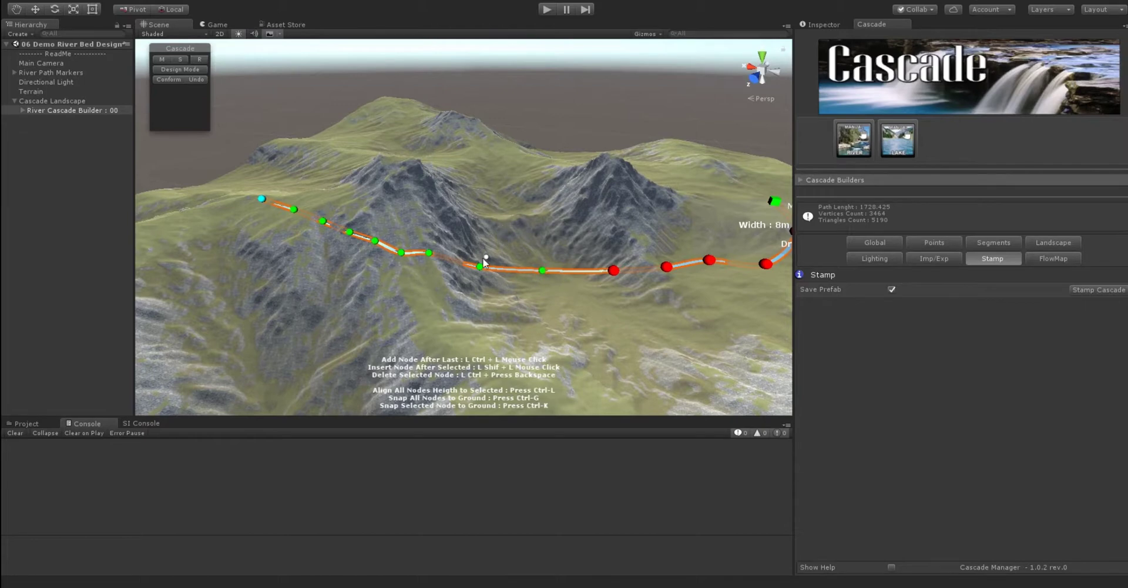
left_click_drag(482, 257, 438, 242, "alt")
left_click(502, 240)
left_click(502, 240)
right_click_drag(577, 320, 580, 330)
middle_click_drag(580, 330, 571, 320)
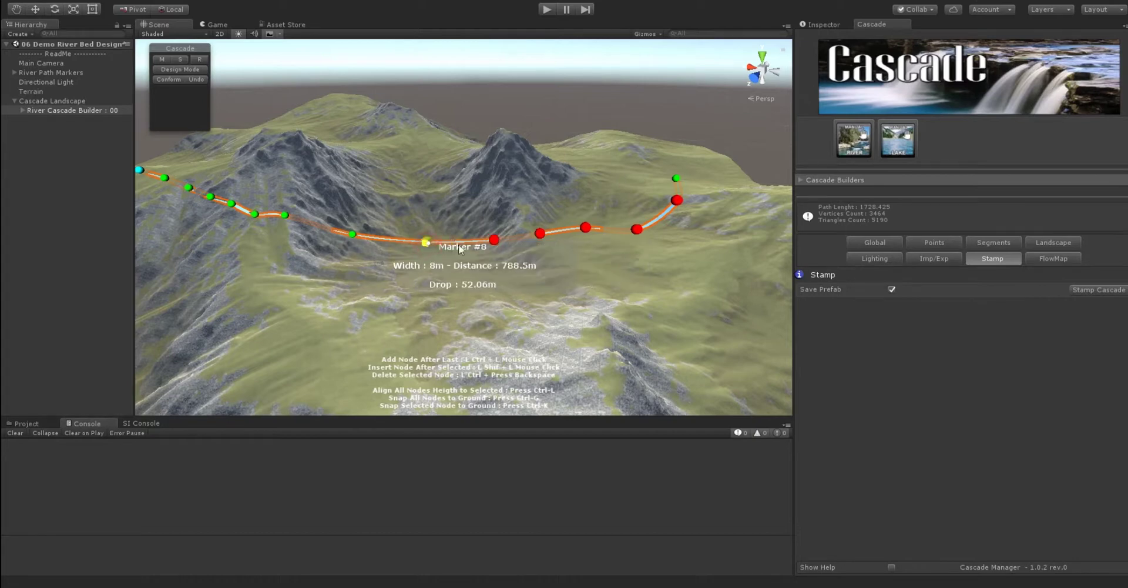
- Lower node 9, the first red node in the valley, with the Move tool to a drop of about 2.9 m
mouse_move(480, 312)
middle_mouse_down()
mouse_move(532, 340)
mouse_move(504, 292)
middle_mouse_up()
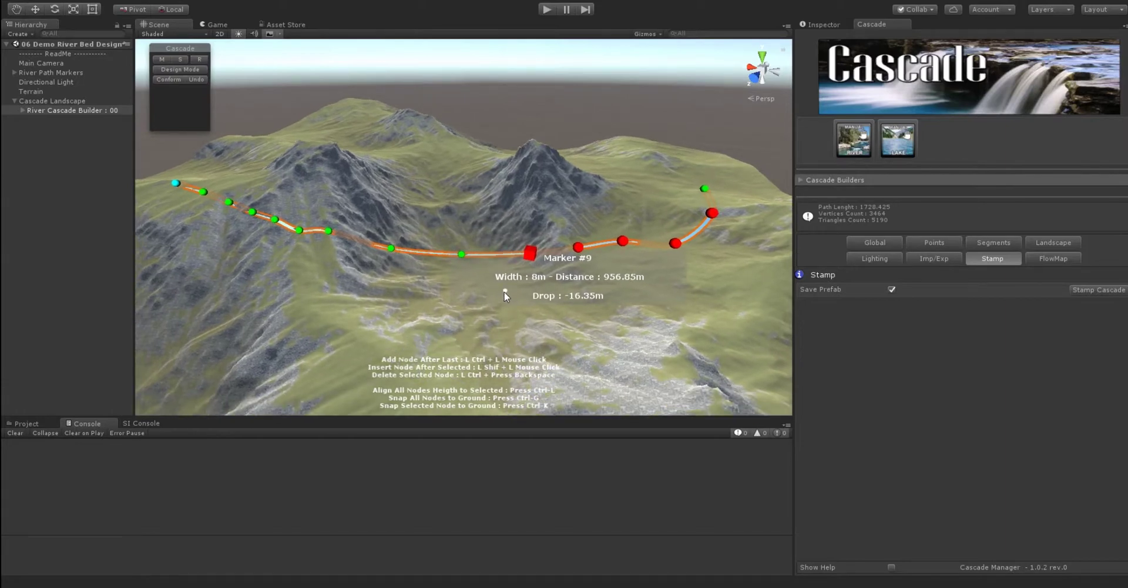
middle_click_drag(509, 280, 520, 303)
scroll(519, 299, "down", 2)
right_click_drag(519, 299, 515, 305)
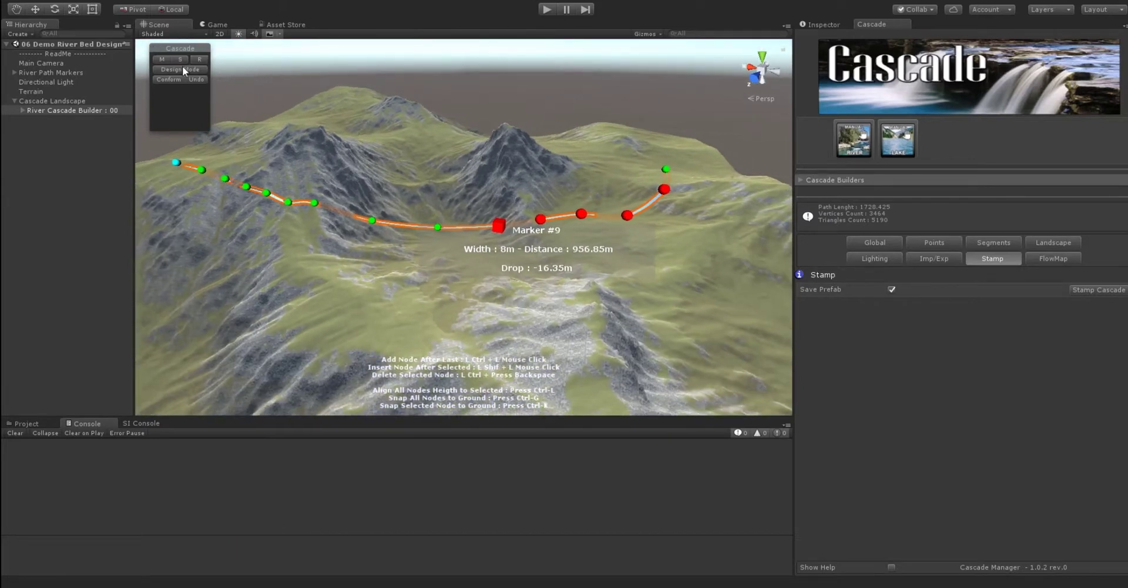
left_click(163, 58)
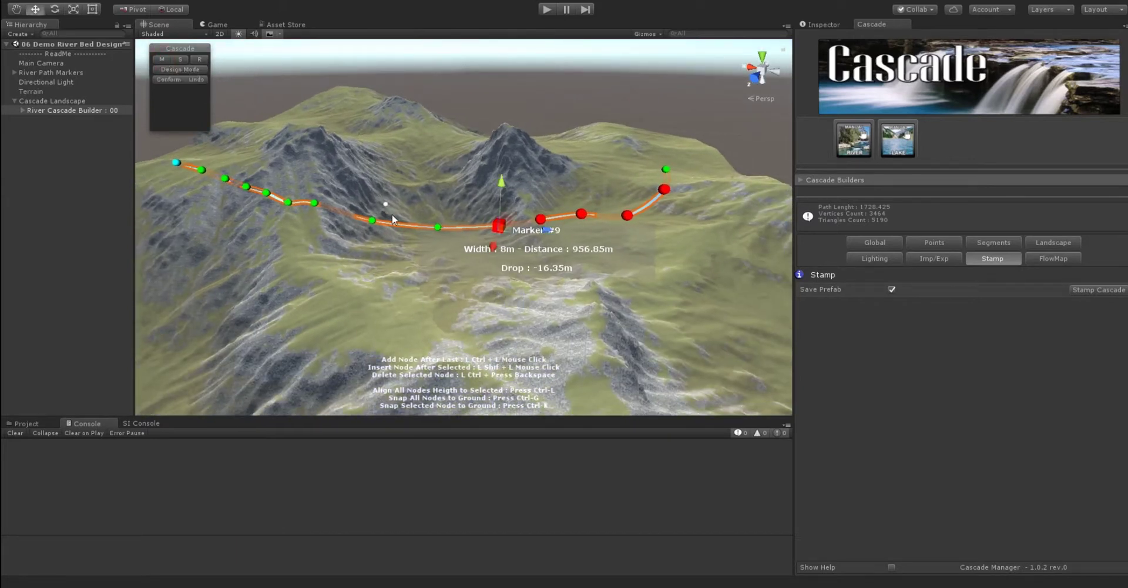
left_click_drag(502, 185, 502, 192)
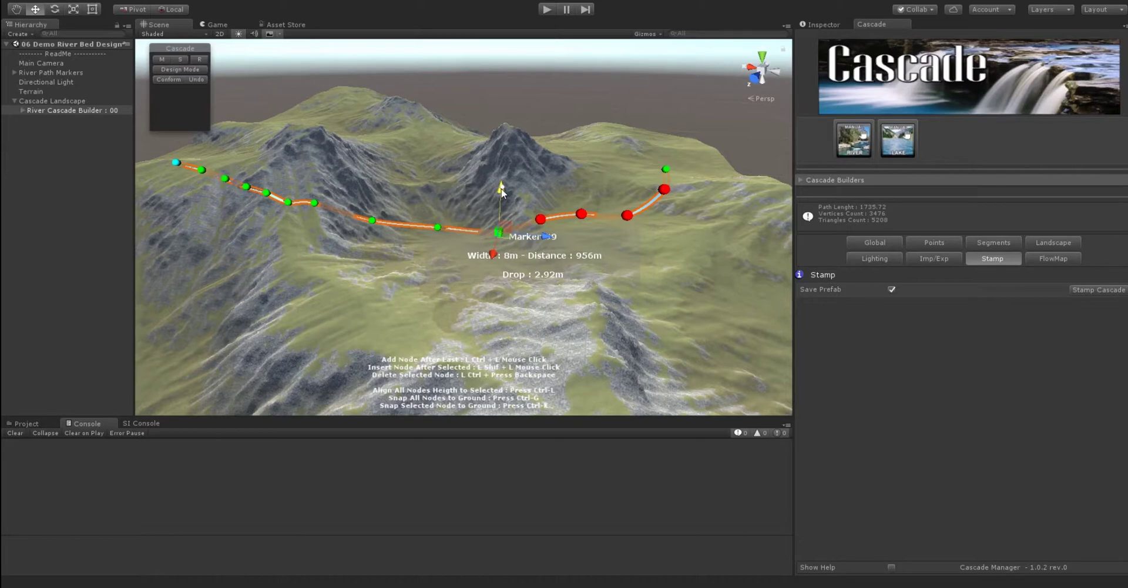
- Examine the river path around the lowered node and the remaining red nodes from several angles
scroll(507, 241, "up", 3)
middle_click_drag(508, 241, 516, 259)
right_click_drag(516, 258, 509, 282)
middle_click_drag(457, 266, 435, 259)
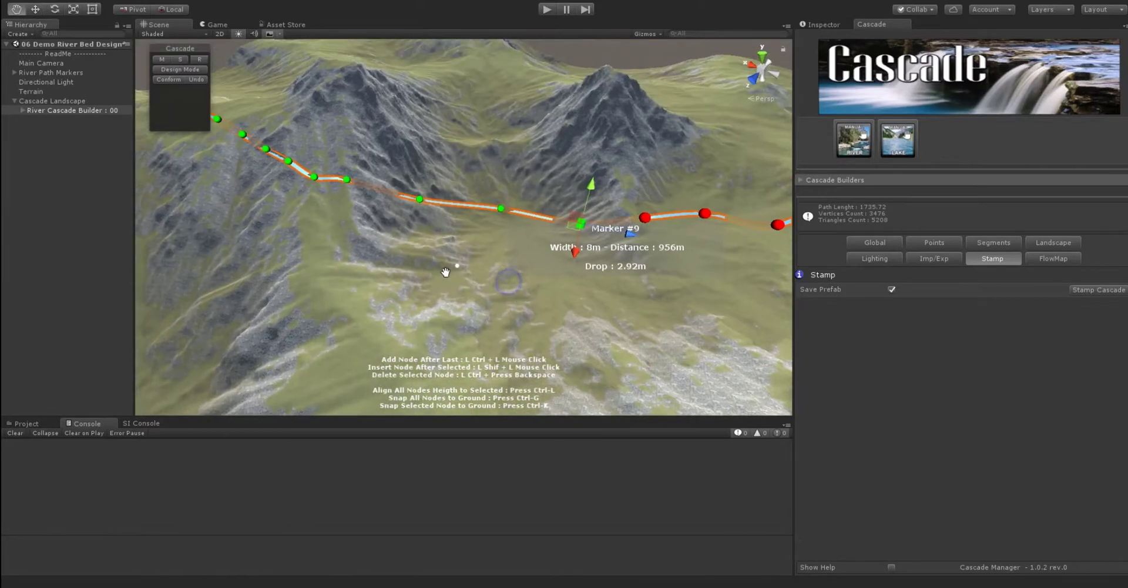
left_click_drag(435, 260, 347, 217, "alt")
scroll(479, 290, "up", 1)
scroll(479, 291, "down", 4)
middle_click_drag(452, 287, 426, 286)
left_click_drag(426, 286, 456, 296, "alt")
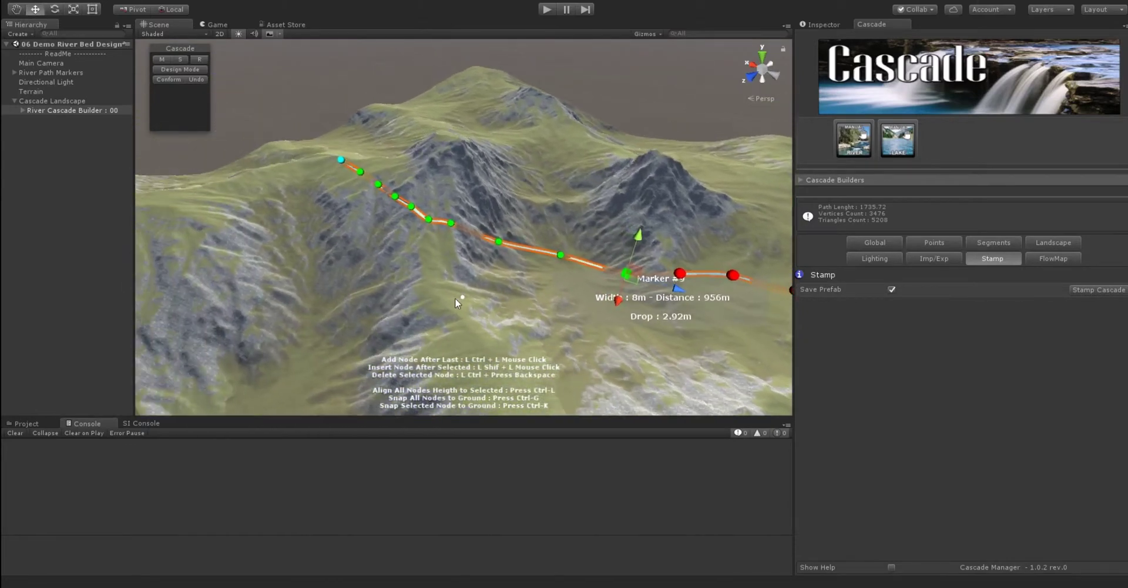
middle_click_drag(524, 298, 524, 316)
middle_click_drag(395, 261, 333, 237)
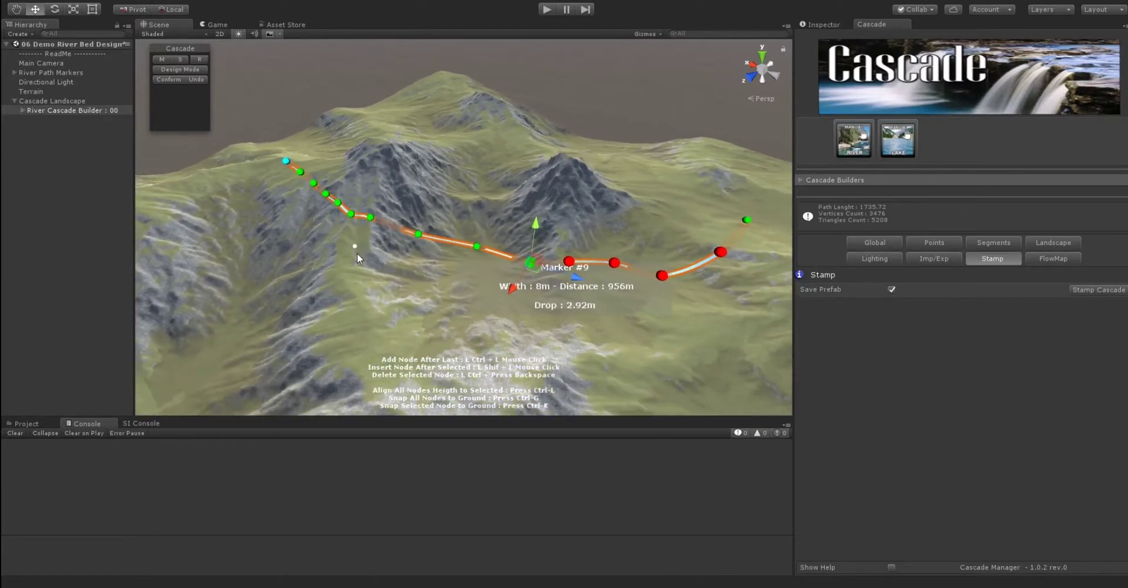
left_click_drag(357, 251, 266, 210, "alt")
left_click_drag(731, 292, 584, 297, "alt")
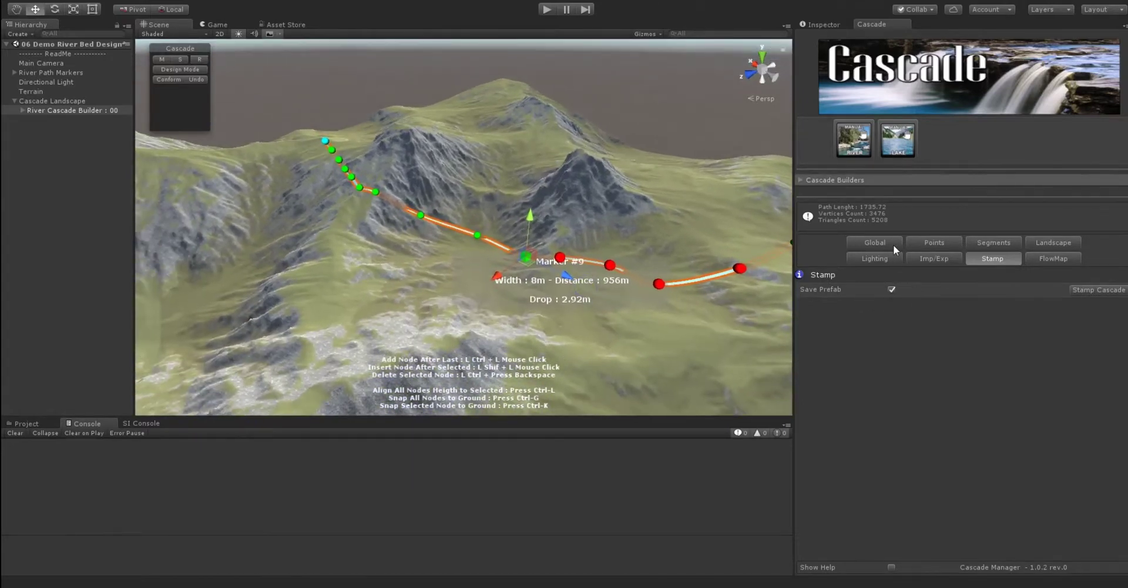
left_click_drag(618, 314, 514, 322, "alt")
- Apply Auto Slope to the whole river path from the global Design Utilities, using a slope path range of 0.15 to 0.05
left_click(875, 242)
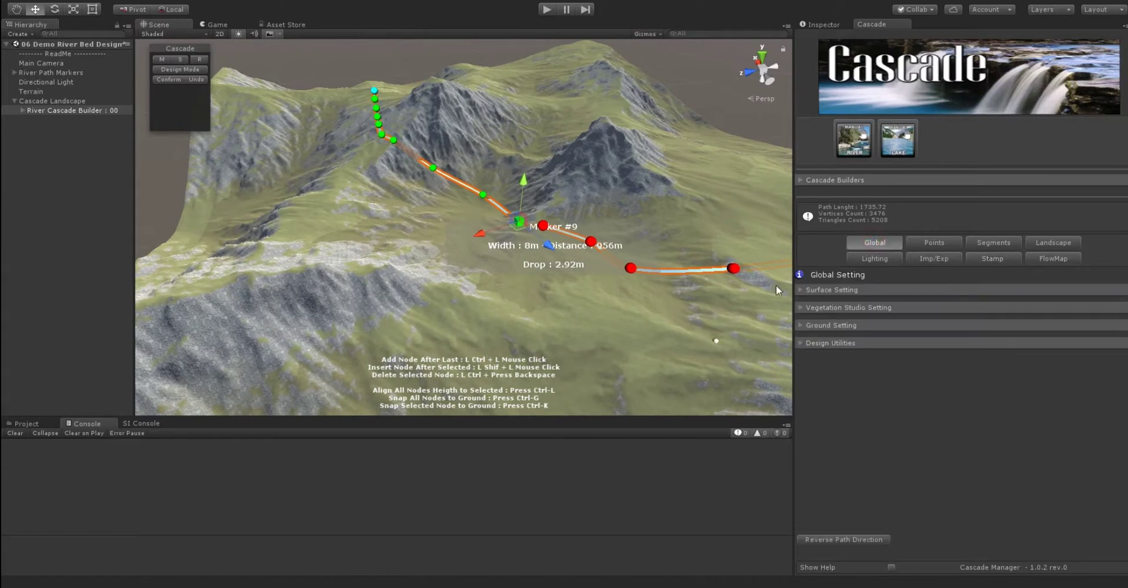
left_click(802, 343)
mouse_move(662, 399)
middle_mouse_down()
mouse_move(645, 390)
mouse_move(653, 395)
middle_mouse_up()
left_click(1107, 402)
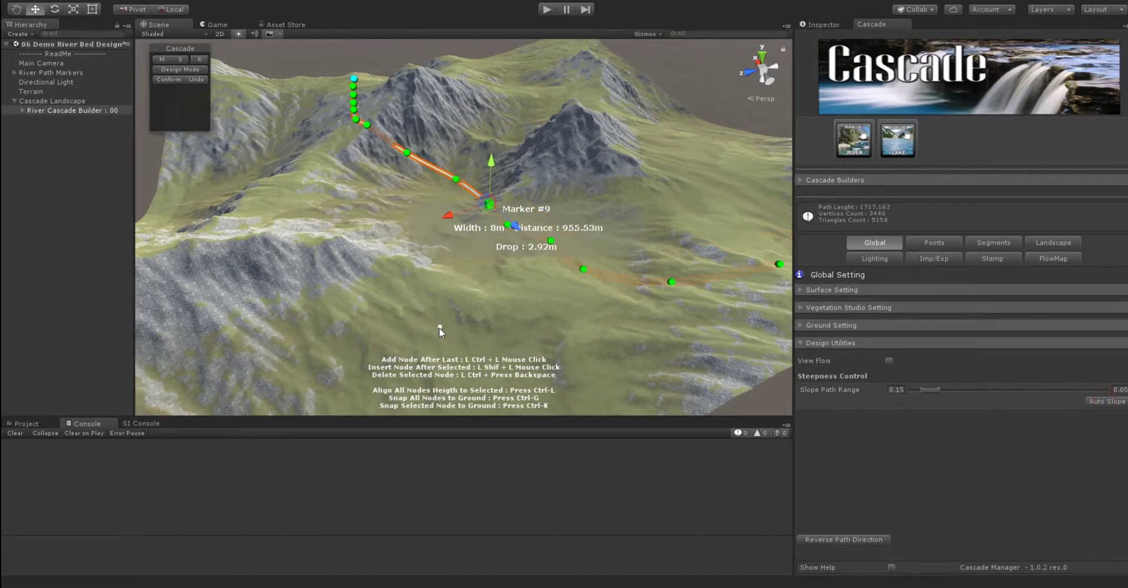
- Examine the corrected river path along its length, from the far end back up to the source
middle_click_drag(439, 327, 448, 352)
middle_click_drag(481, 304, 411, 259)
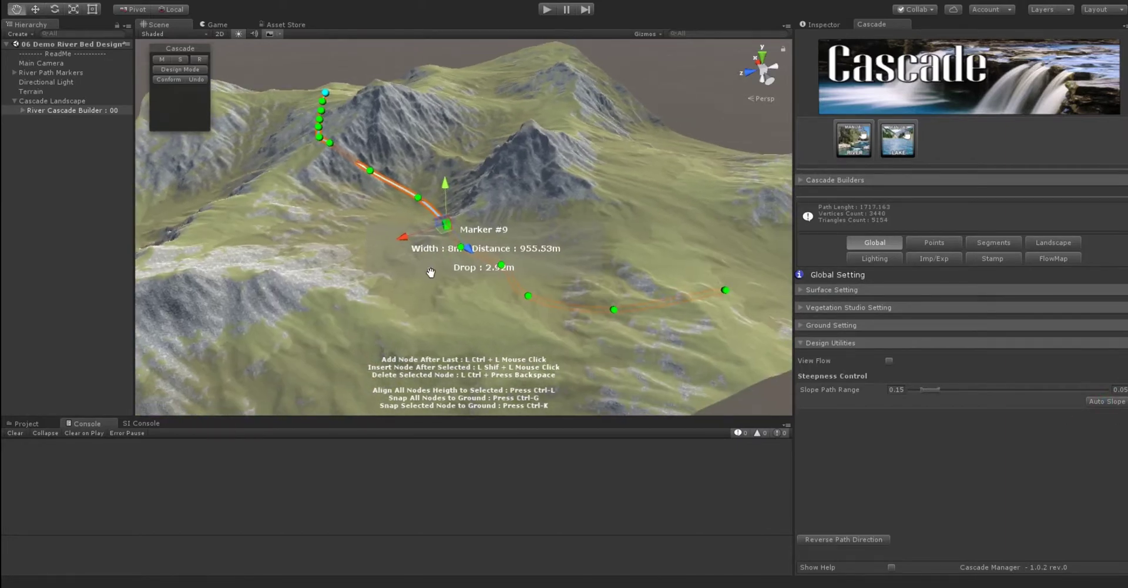
middle_click_drag(367, 232, 417, 285)
left_click_drag(418, 285, 386, 266, "alt")
middle_click_drag(399, 268, 391, 295)
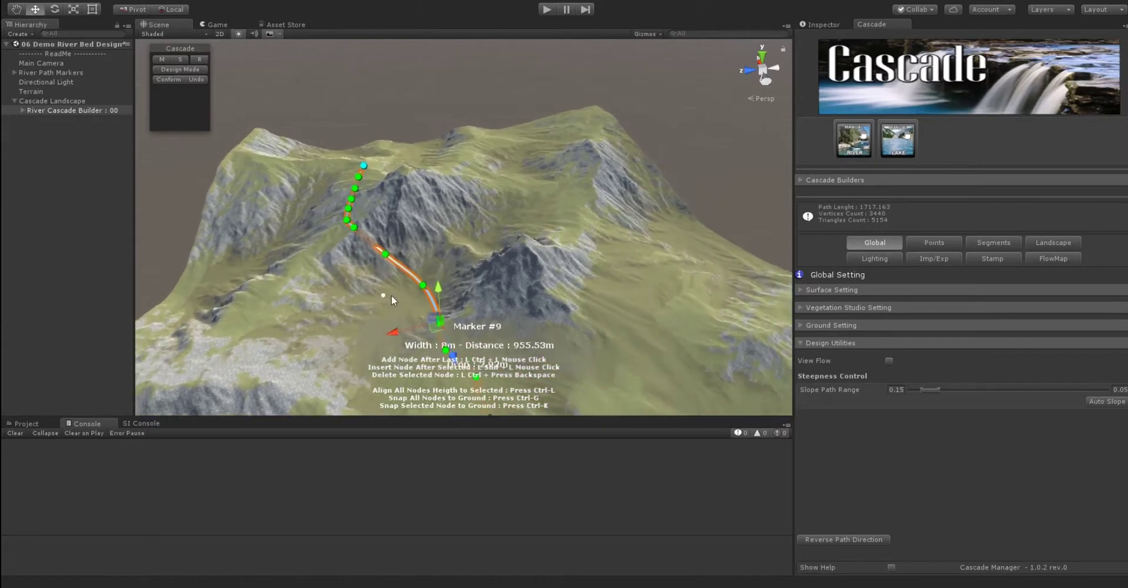
scroll(379, 305, "up", 4)
middle_click_drag(318, 269, 400, 292)
scroll(413, 288, "up", 3)
mouse_move(385, 270)
left_mouse_down("alt")
mouse_move(564, 322)
mouse_move(573, 310)
left_mouse_up("alt")
middle_click_drag(526, 316, 446, 300)
left_click_drag(446, 301, 471, 297, "alt")
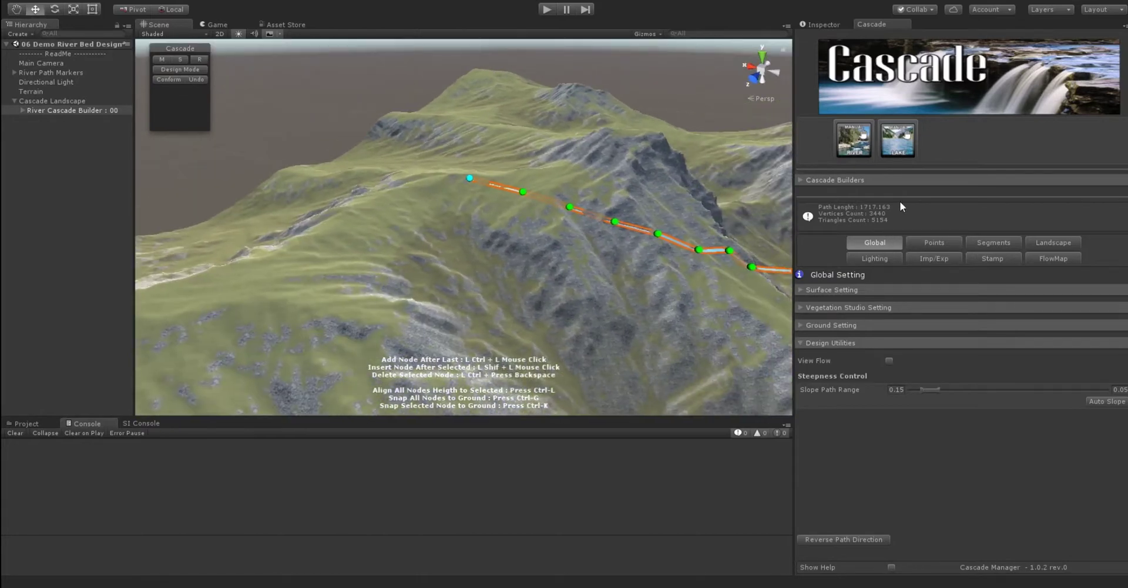
left_click_drag(522, 269, 313, 264, "alt")
- Switch the river builder to Design Mode to display the river bed mesh along the path
left_click(193, 69)
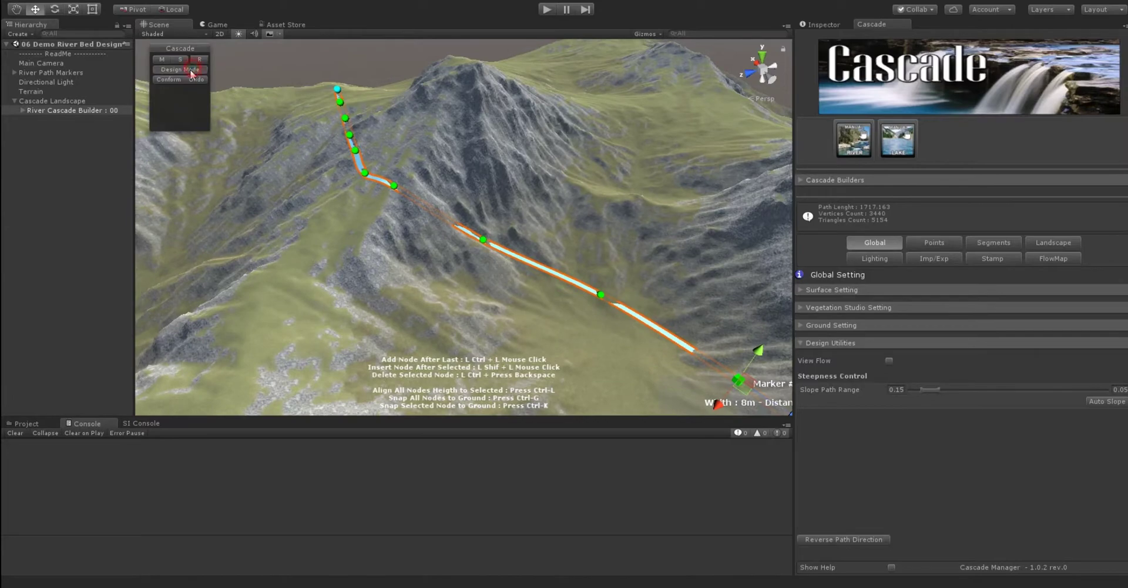
middle_click_drag(472, 261, 388, 268)
mouse_move(387, 267)
left_mouse_down("alt")
mouse_move(462, 289)
mouse_move(240, 184)
mouse_move(371, 239)
mouse_move(307, 207)
mouse_move(350, 220)
mouse_move(329, 186)
mouse_move(373, 211)
mouse_move(423, 209)
mouse_move(423, 270)
mouse_move(382, 262)
mouse_move(320, 207)
mouse_move(378, 186)
mouse_move(401, 218)
mouse_move(378, 214)
mouse_move(433, 302)
mouse_move(576, 315)
mouse_move(553, 319)
left_mouse_up("alt")
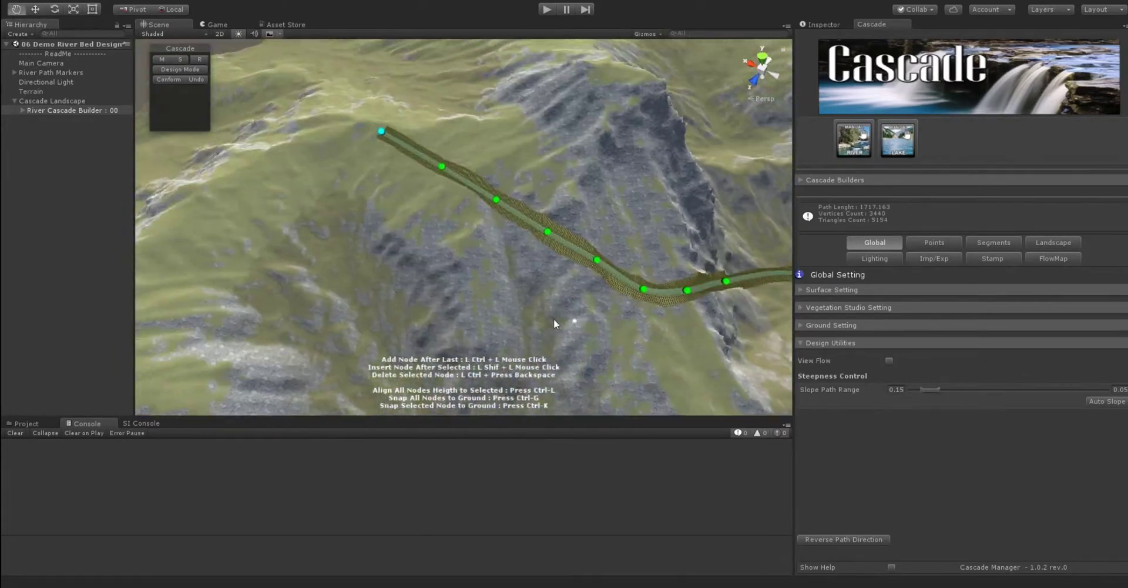
middle_click_drag(413, 250, 284, 137)
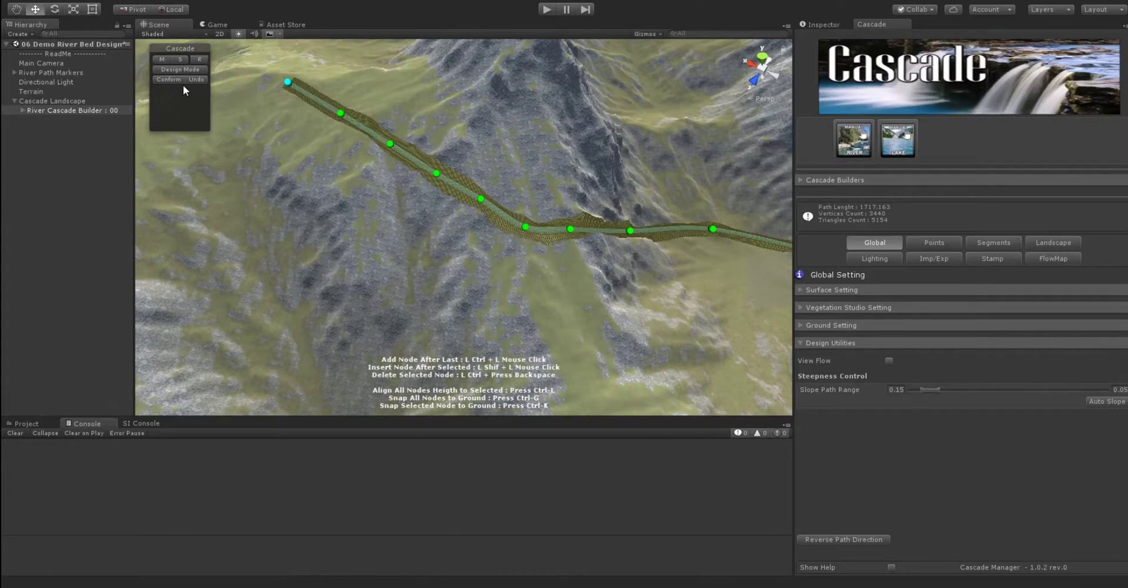
left_click_drag(428, 321, 376, 282, "alt")
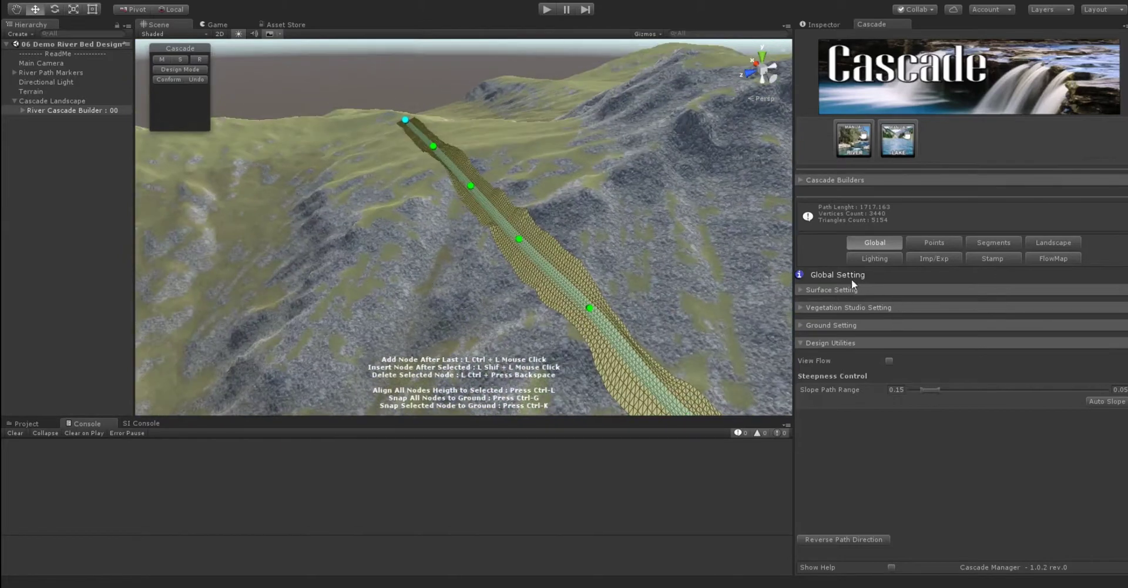
- Review the global Ground Setting groups and the per-point ground settings of the river builder
left_click(802, 326)
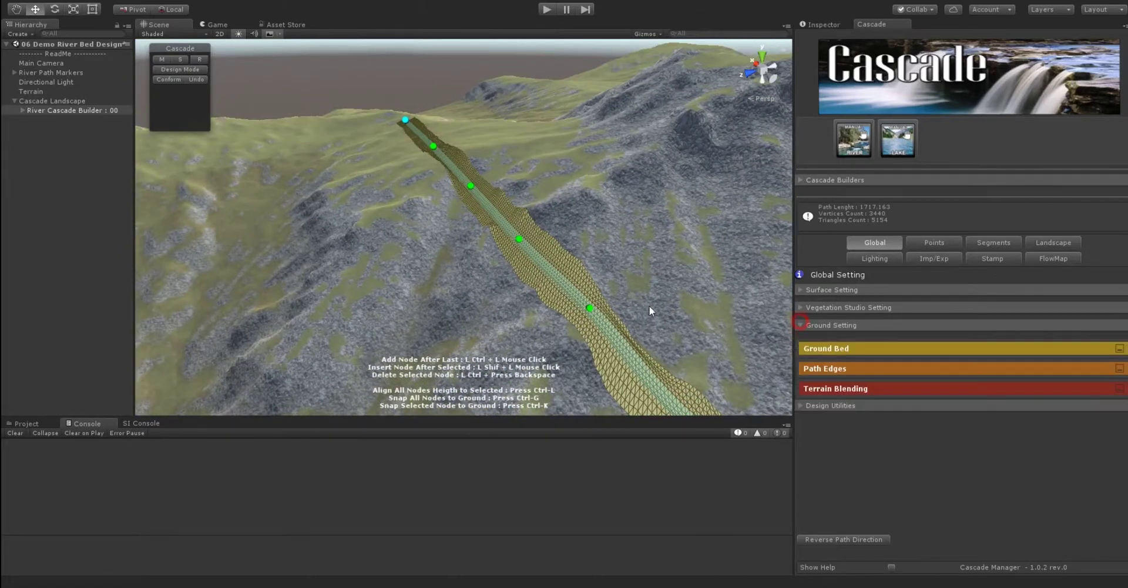
middle_click_drag(650, 306, 509, 210)
left_click_drag(509, 209, 516, 251, "alt")
middle_click_drag(516, 251, 764, 300)
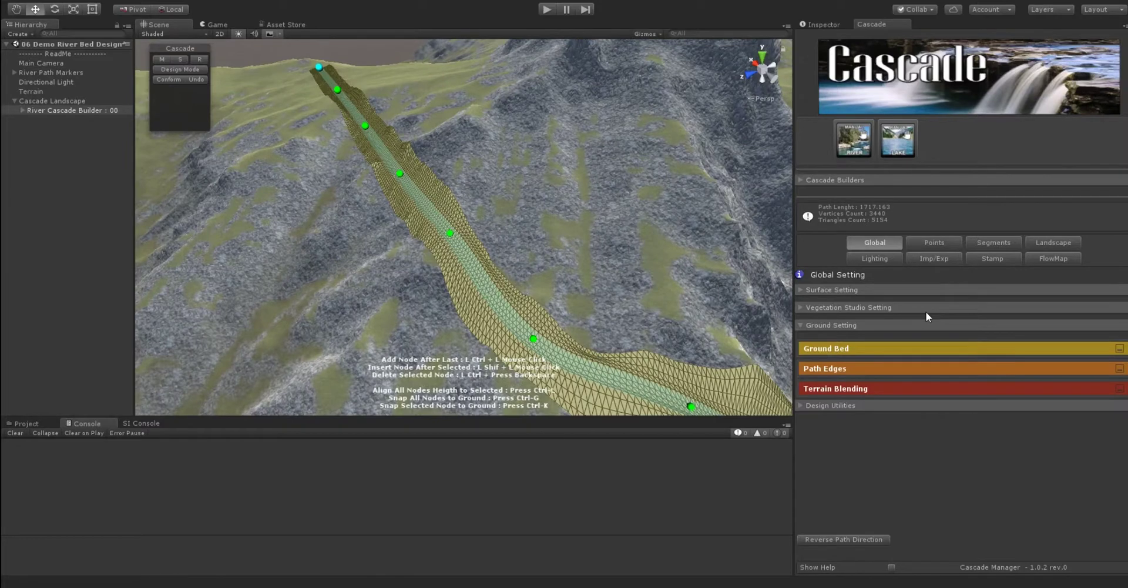
left_click(929, 246)
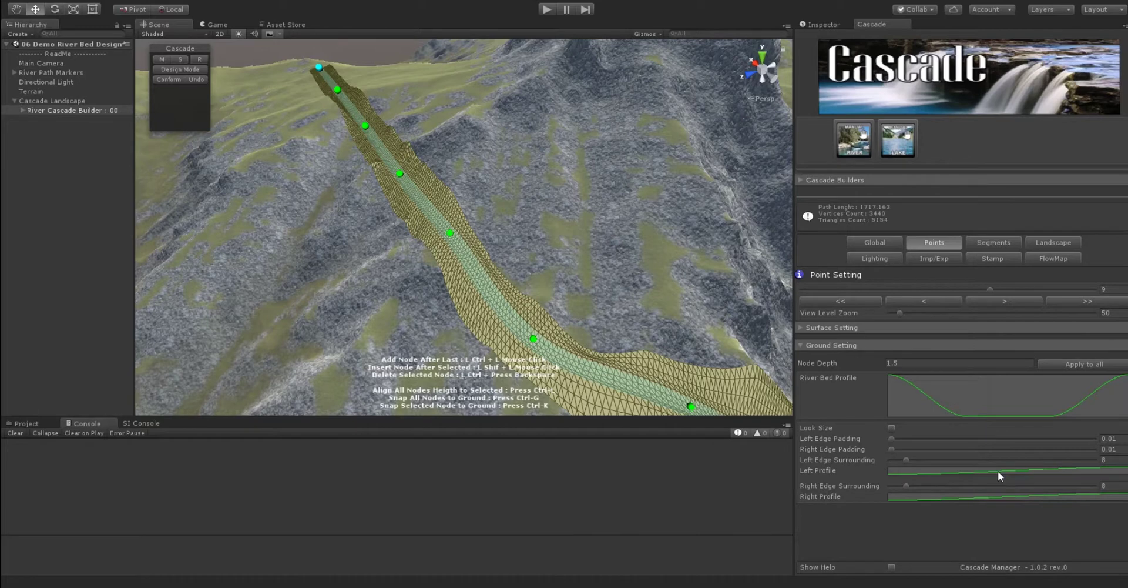
left_click(875, 243)
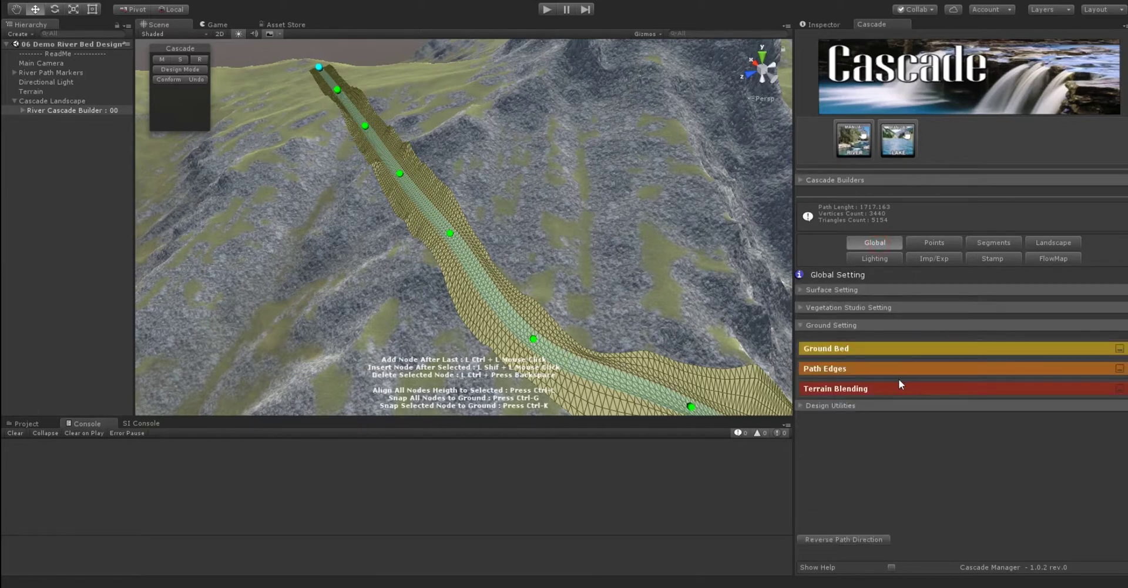
- Expand the global Ground Bed settings and try the River Bed 2 and River Bed 3 ground profiles, returning to River Bed 1
left_click(1119, 348)
middle_click_drag(427, 318, 372, 311)
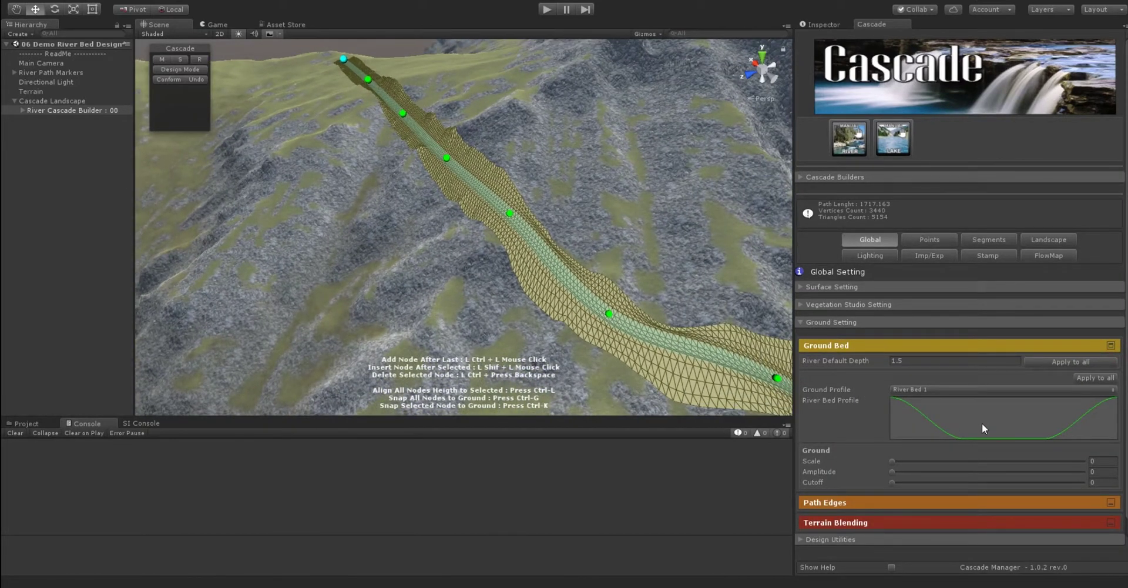
left_click(998, 389)
left_click(928, 415)
left_click(973, 390)
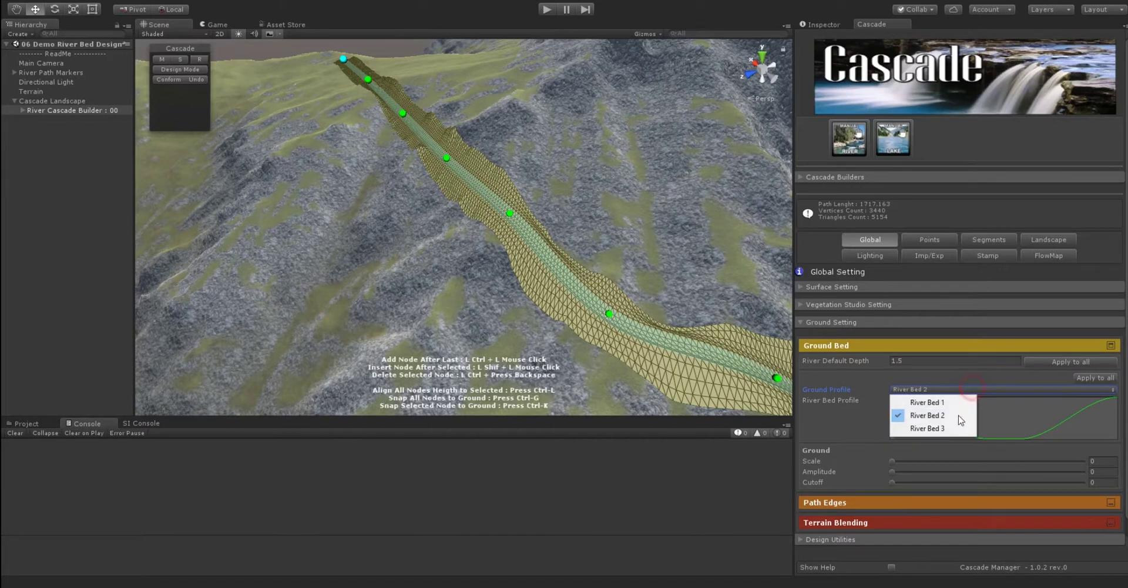
left_click(958, 426)
left_click(1000, 390)
left_click(963, 405)
- Set the River Default Depth to 8 and apply it to all points of the river
middle_click_drag(572, 349, 518, 306)
scroll(597, 354, "down", 3)
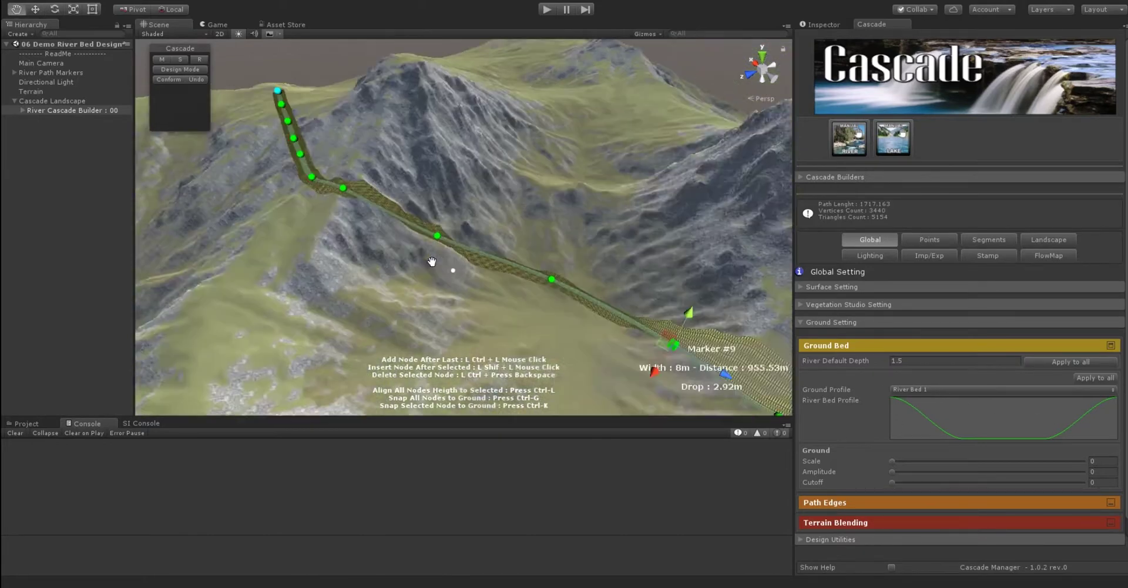
left_click_drag(433, 259, 404, 257, "alt")
scroll(560, 317, "down", 3)
mouse_move(559, 316)
middle_mouse_down()
mouse_move(568, 321)
mouse_move(502, 331)
mouse_move(484, 301)
mouse_move(457, 293)
mouse_move(604, 338)
mouse_move(538, 382)
middle_mouse_up()
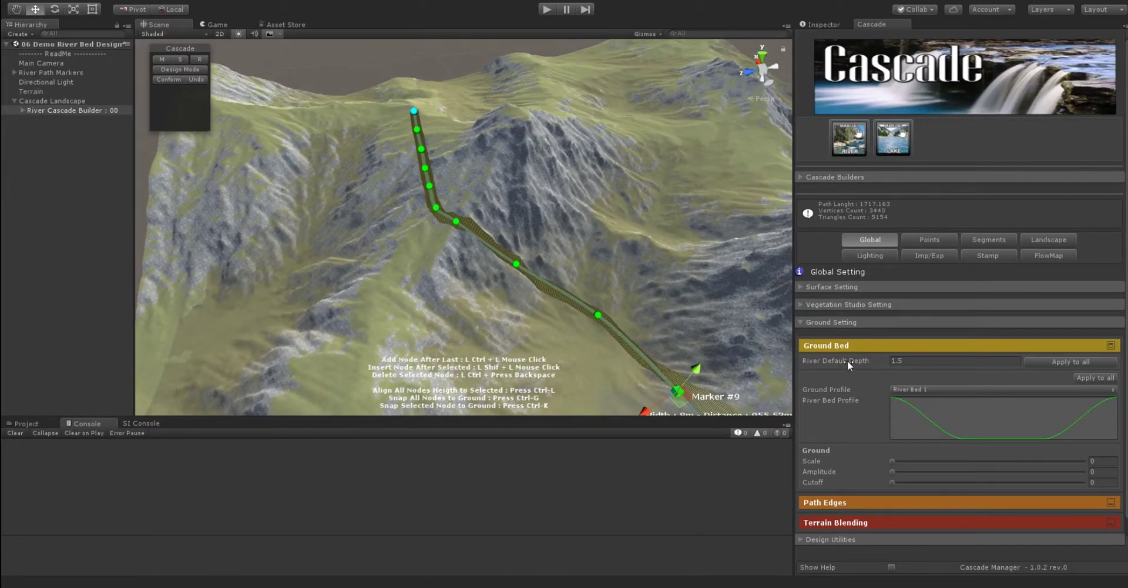
left_click(919, 361)
type("8")
left_click_drag(920, 362, 807, 365)
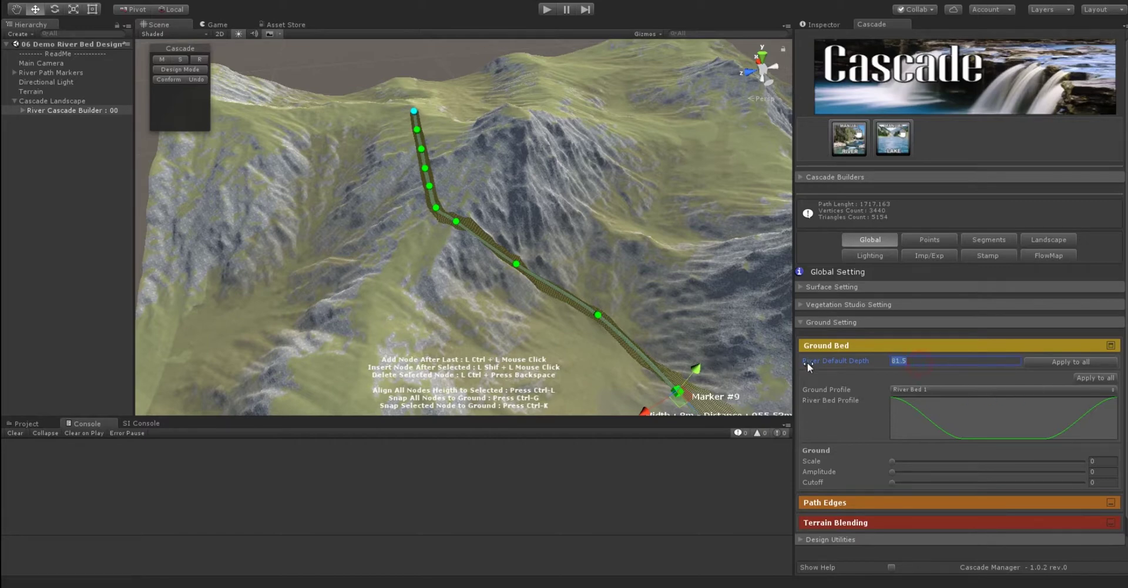
type("8")
left_click(1058, 365)
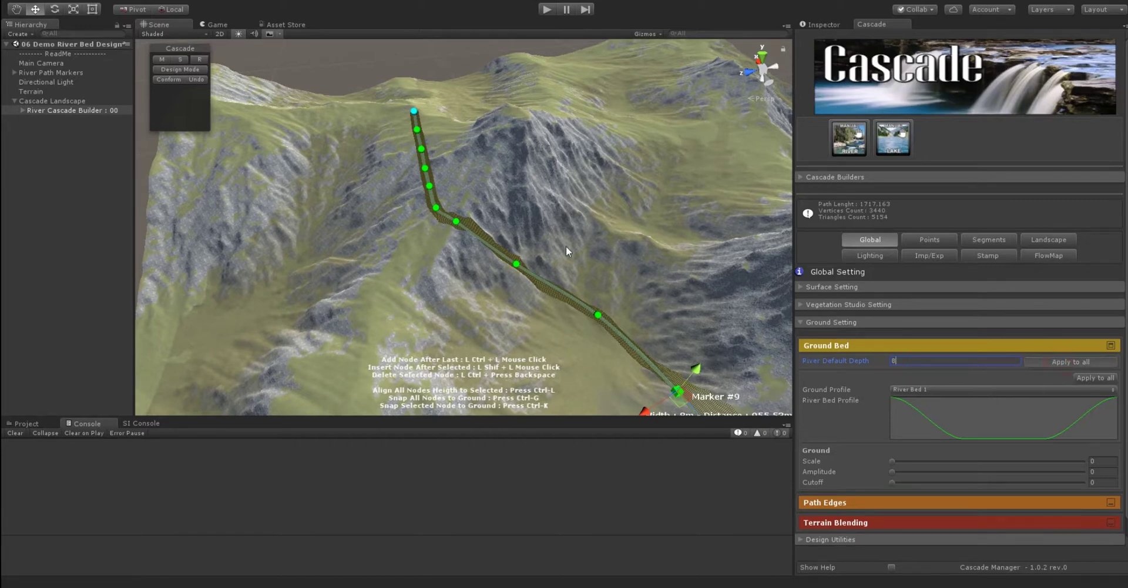
- Examine the river bed mesh up close along the channel to judge the effect of the applied depth
scroll(553, 238, "up", 5)
middle_click_drag(624, 289, 517, 309)
left_click_drag(568, 304, 451, 187, "alt")
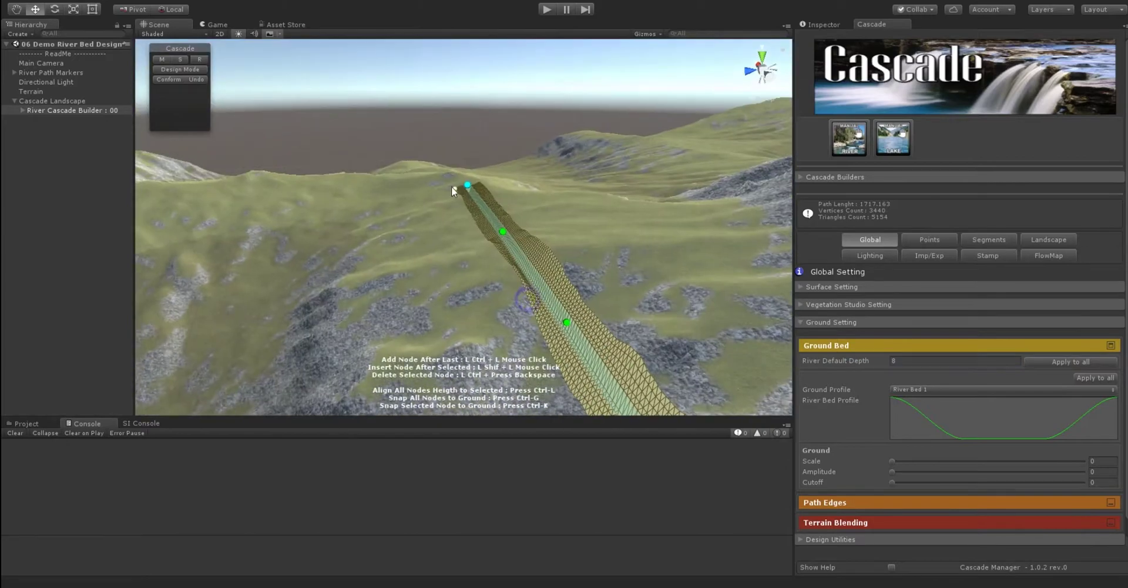
middle_click_drag(527, 298, 591, 298)
left_click_drag(590, 298, 428, 242, "alt")
scroll(446, 223, "up", 3)
middle_click_drag(429, 242, 312, 194)
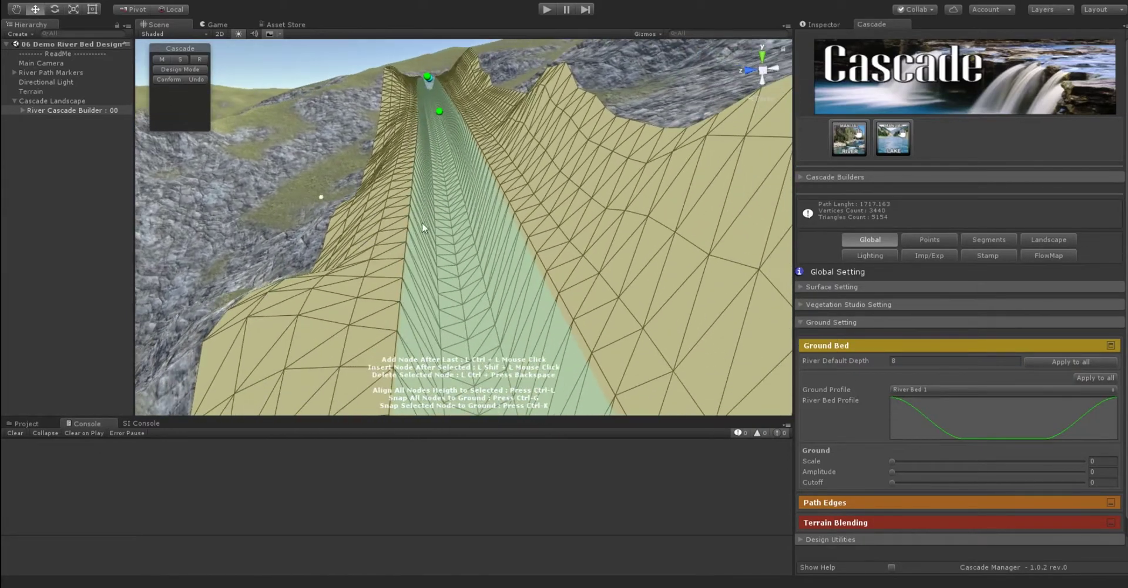
middle_click_drag(394, 214, 402, 161)
left_click_drag(402, 160, 431, 114, "alt")
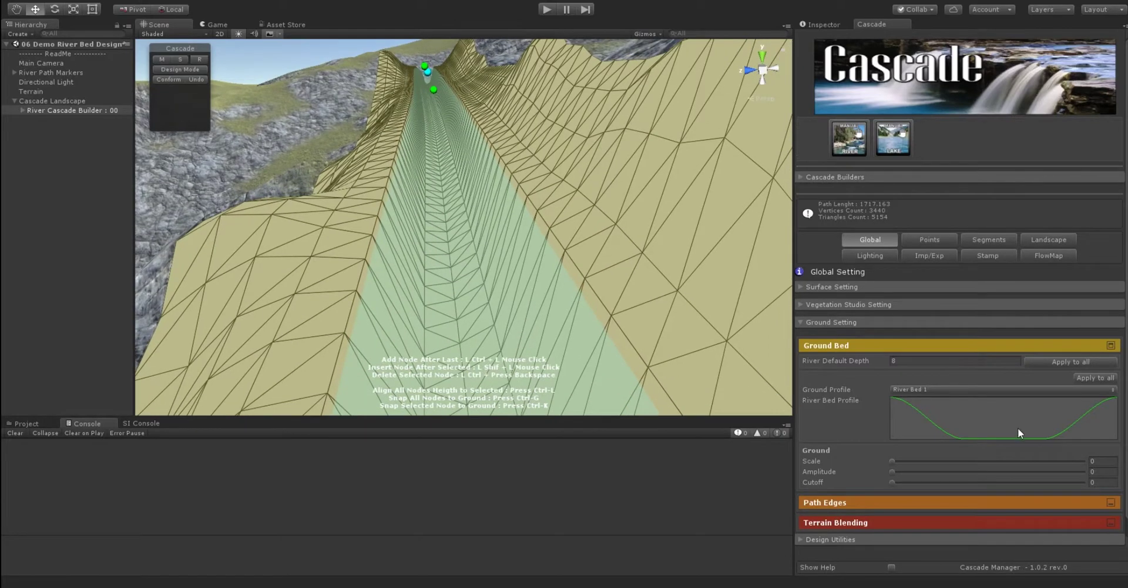
- Set the River Default Depth to 2 in the global Ground Bed settings
left_click(915, 360)
type("2")
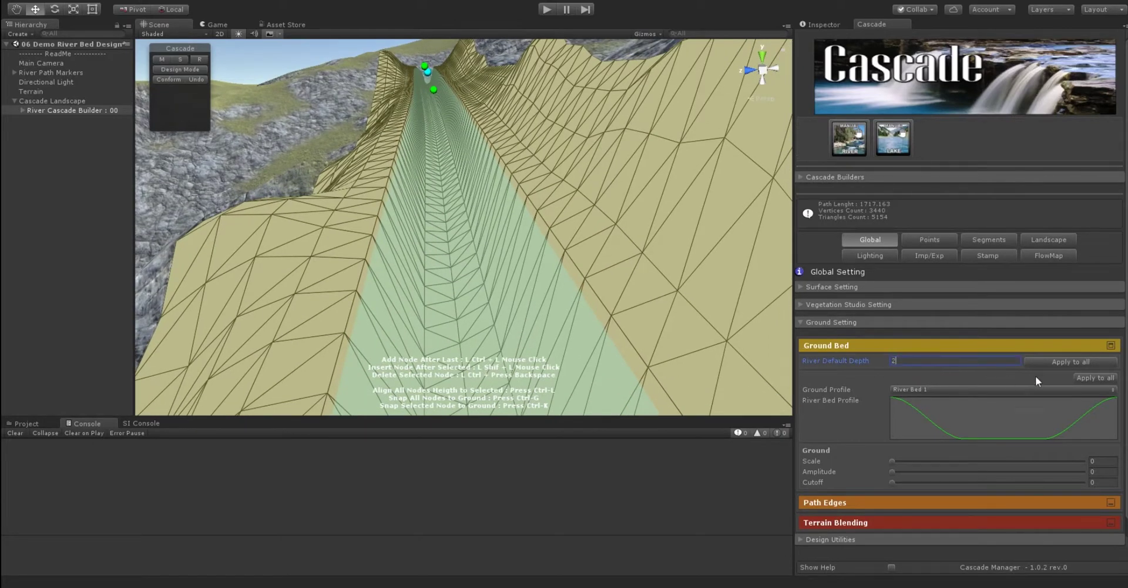